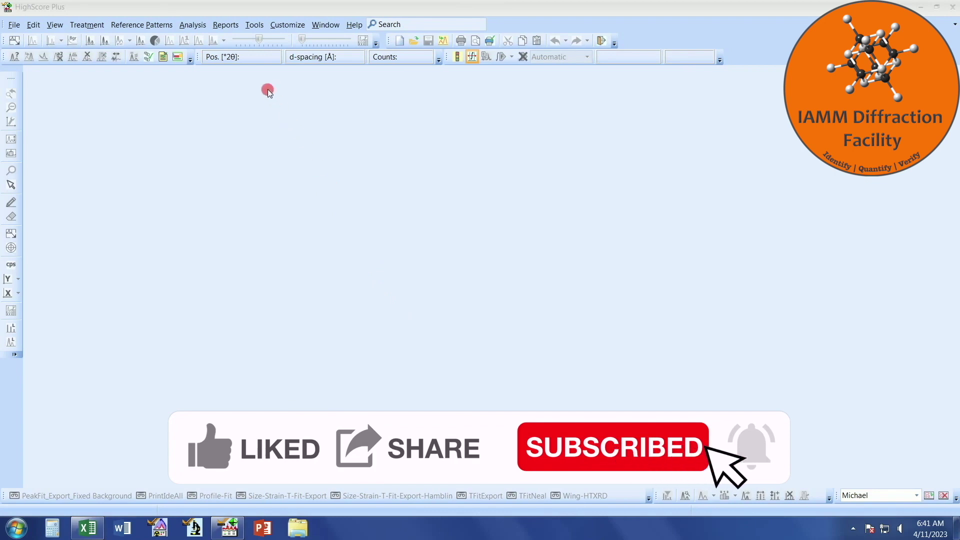
Step: Open the MAC Calculator and keep Copper (Cu) as anode, with K-α1 1.540598 Å
click(253, 25)
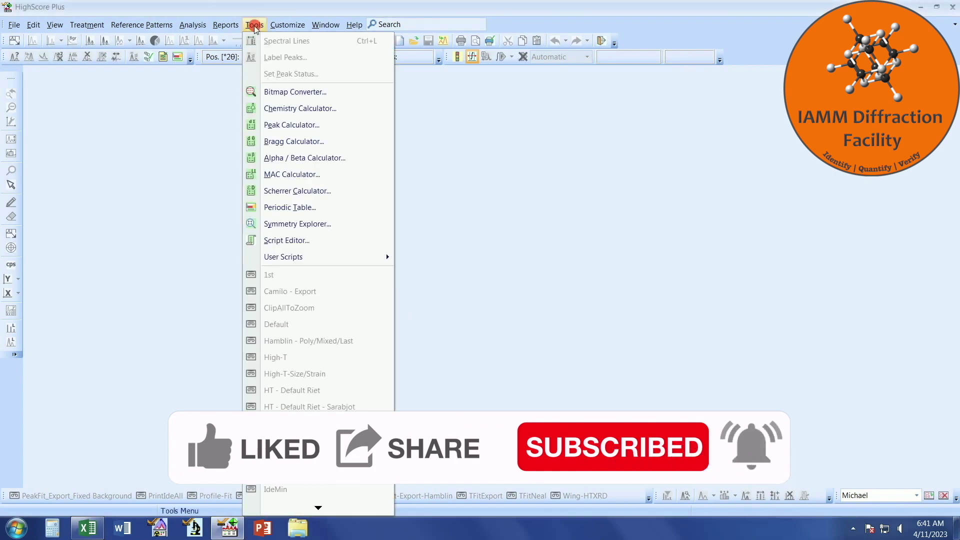
click(300, 175)
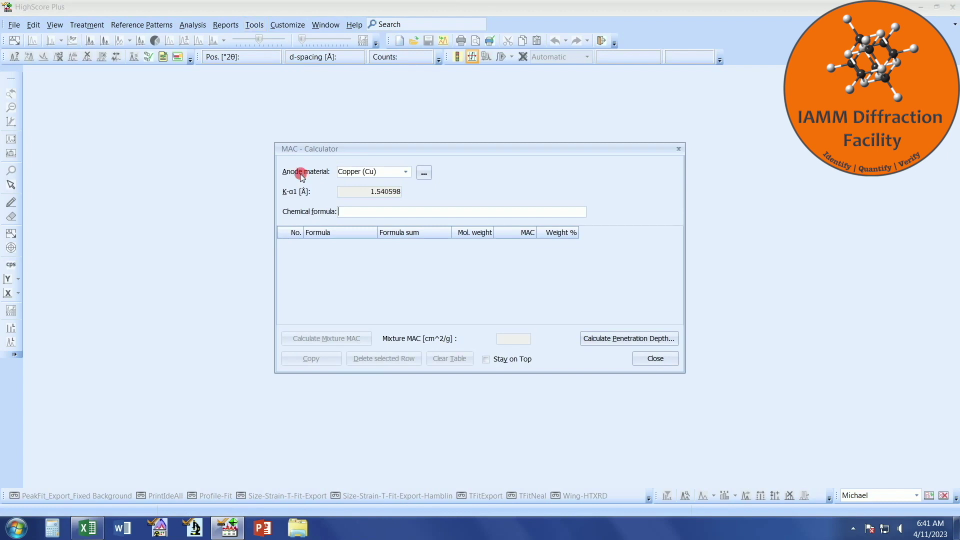
click(406, 173)
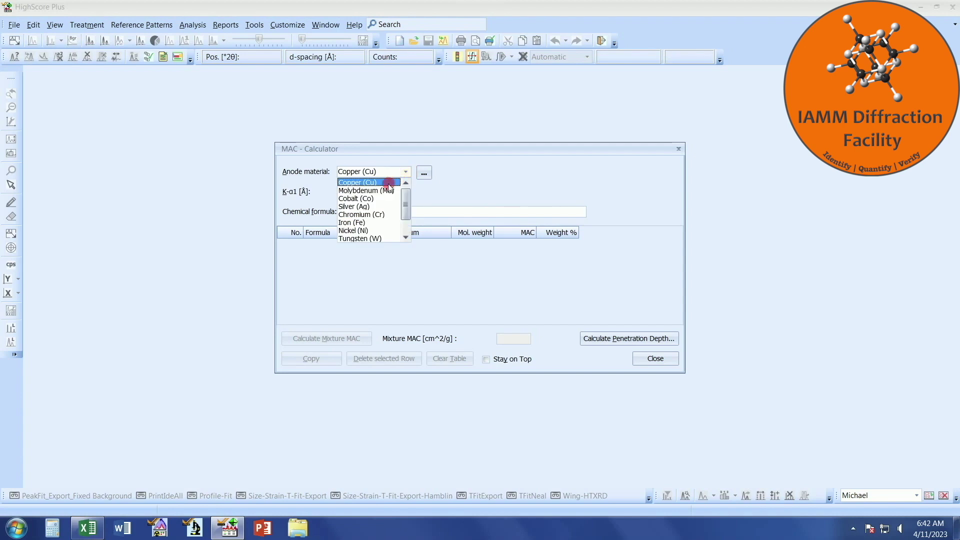
click(389, 192)
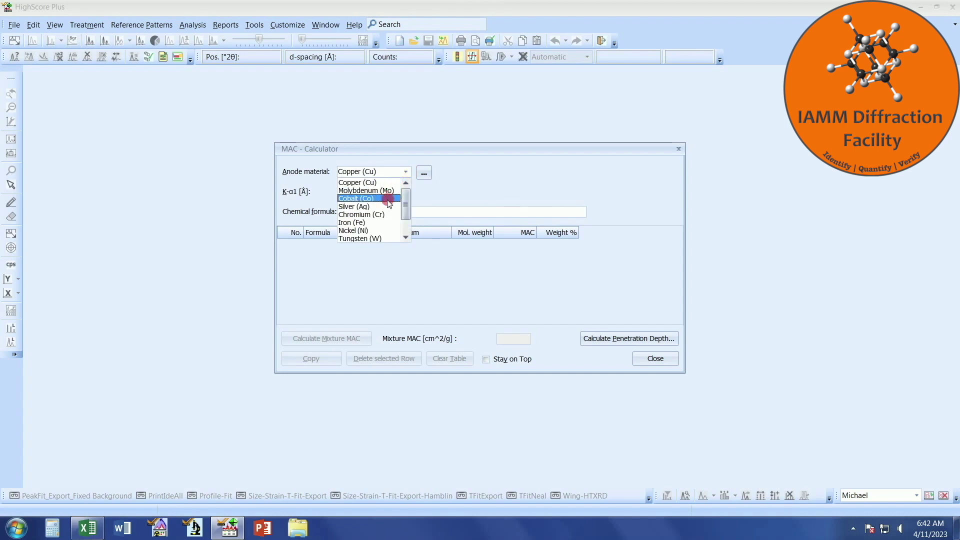
click(406, 173)
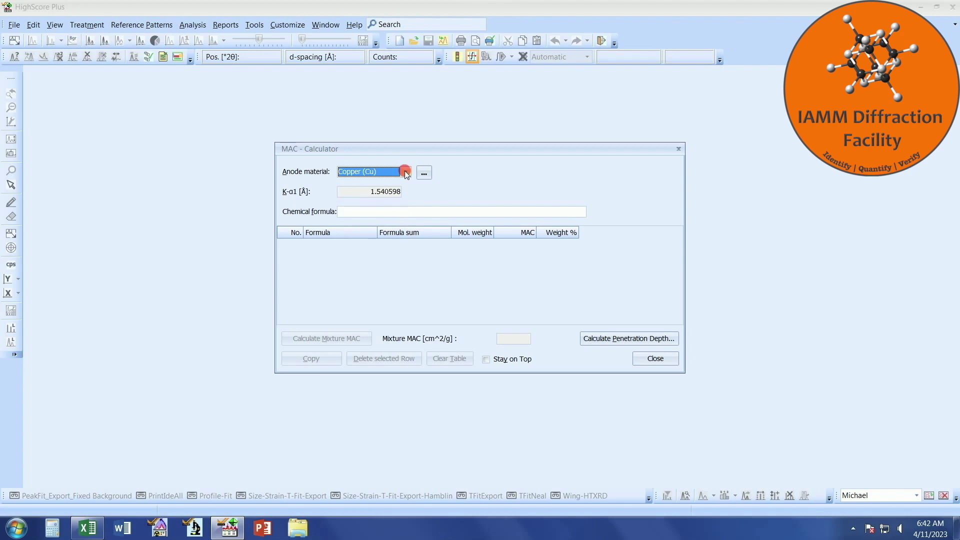
click(403, 217)
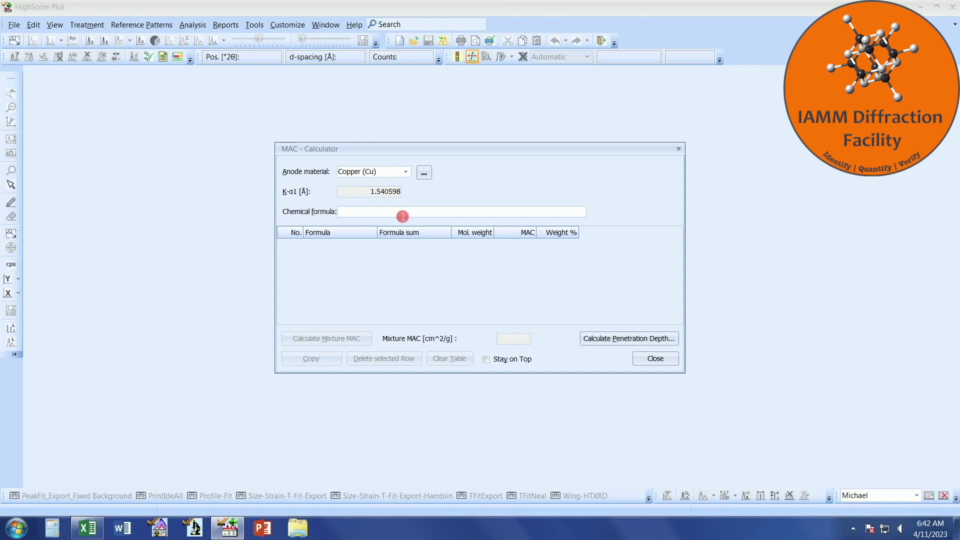
Step: Add Al2O3 (MAC 30.91) and MgO (MAC 27.88) to the compound table
text(Al2O3)
key(Return)
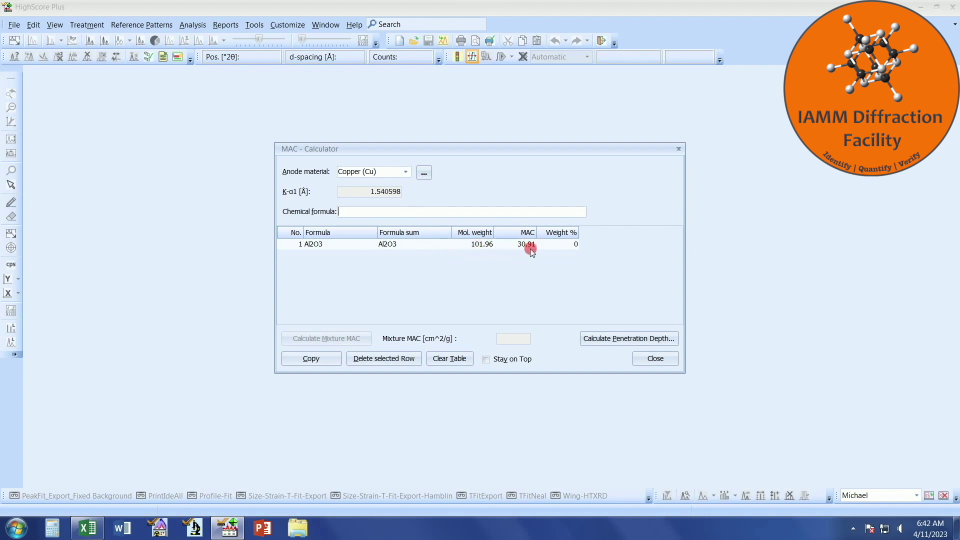
click(575, 245)
text(MgO)
key(Return)
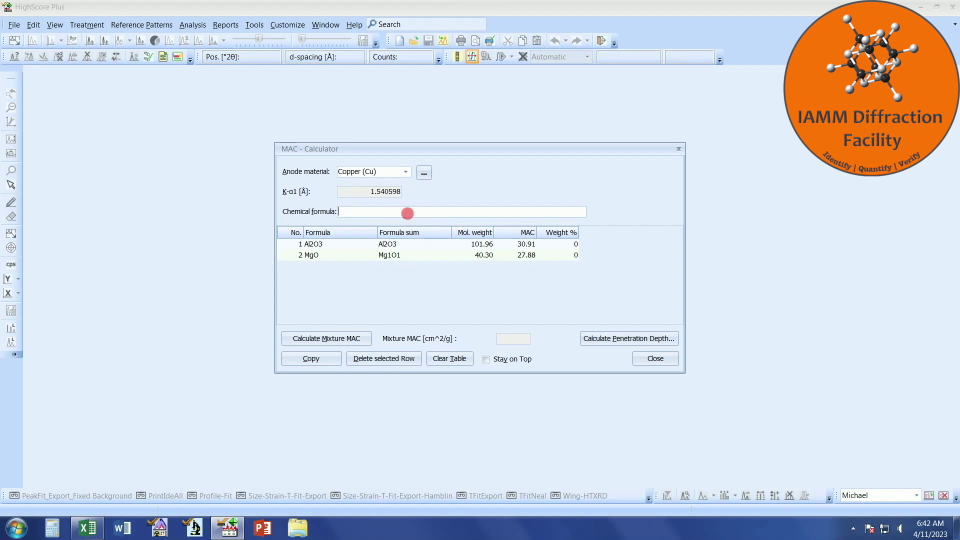
click(570, 245)
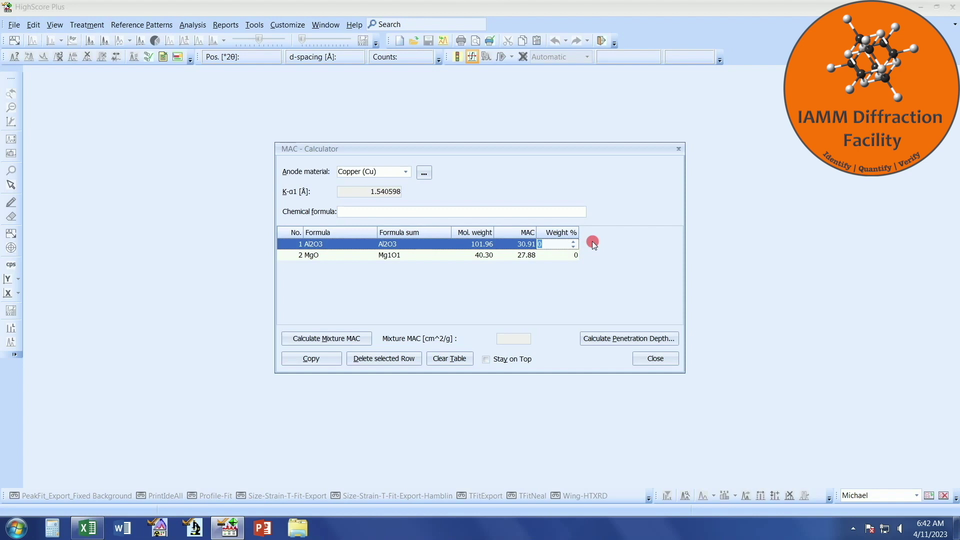
Step: Weight Al2O3 and MgO at 50% each and calculate the mixture MAC
text(50)
click(560, 256)
text(50)
click(554, 290)
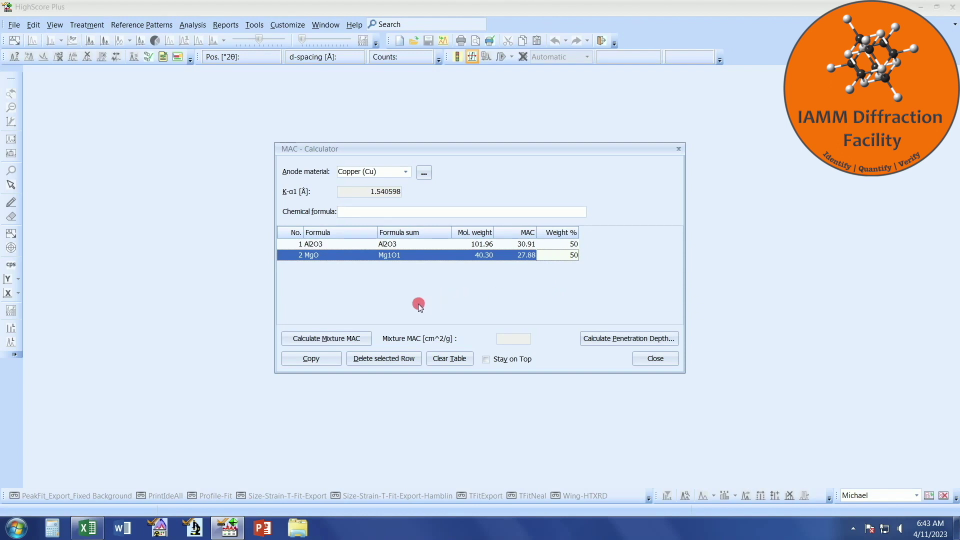
click(324, 343)
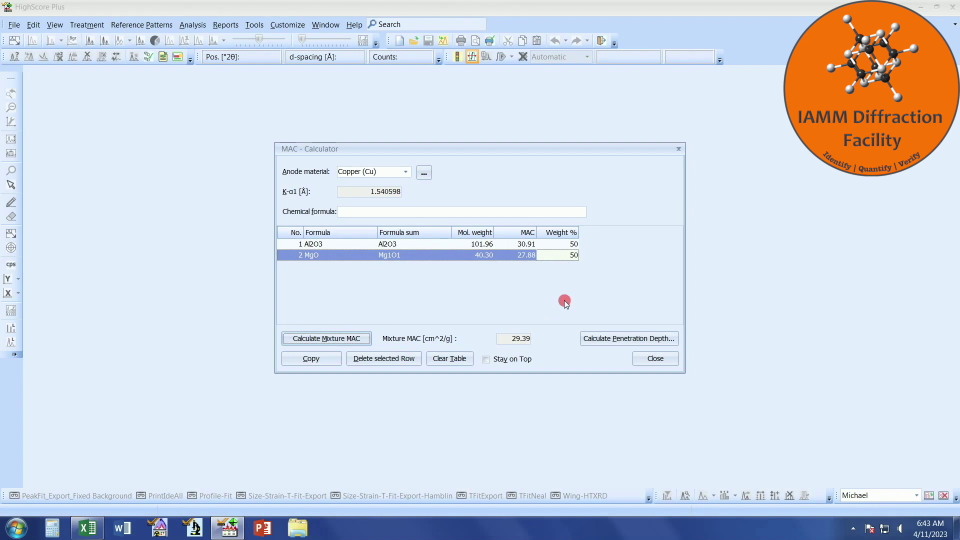
Step: Change the weights to 80% Al2O3 and 20% MgO, recalculating the mixture MAC to 30.30 cm²/g
double_click(570, 246)
text(80)
double_click(555, 256)
text(20)
click(555, 260)
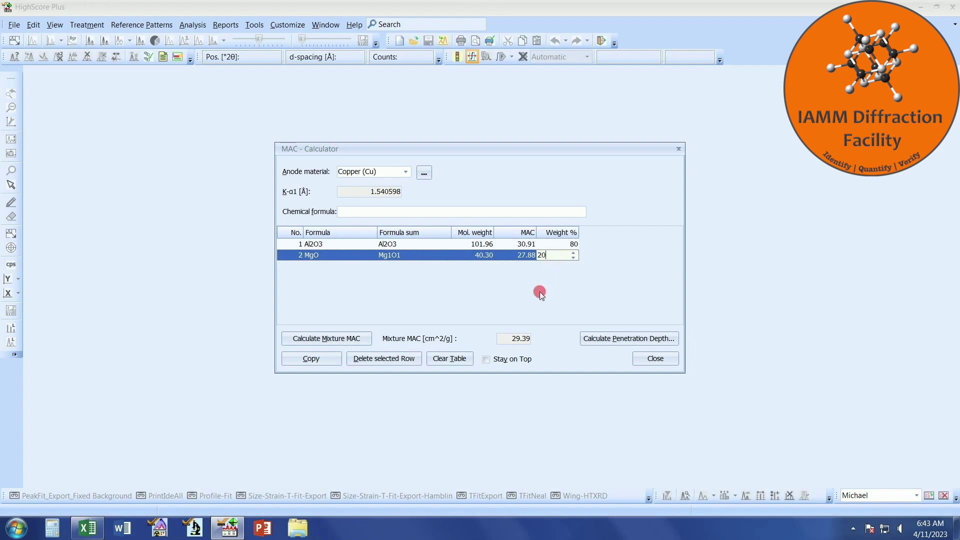
click(320, 340)
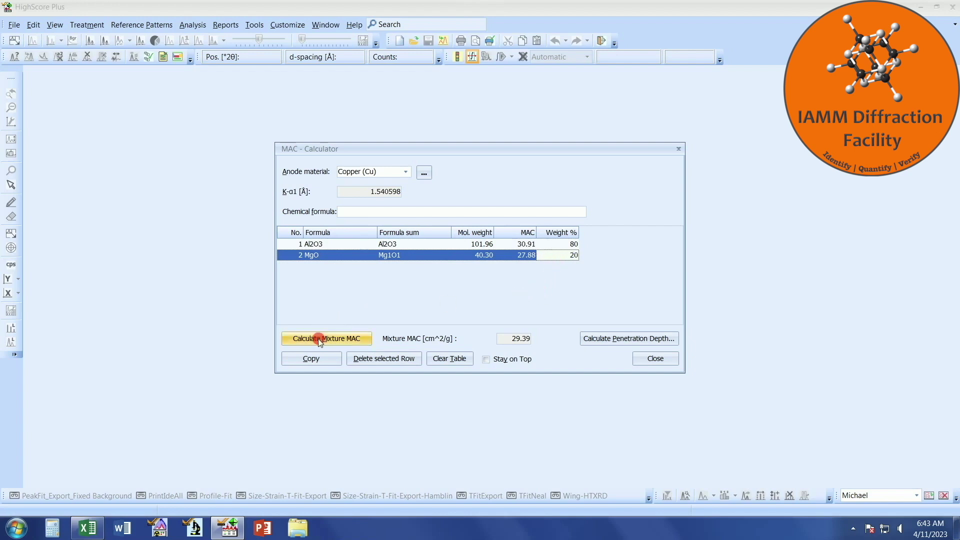
click(524, 339)
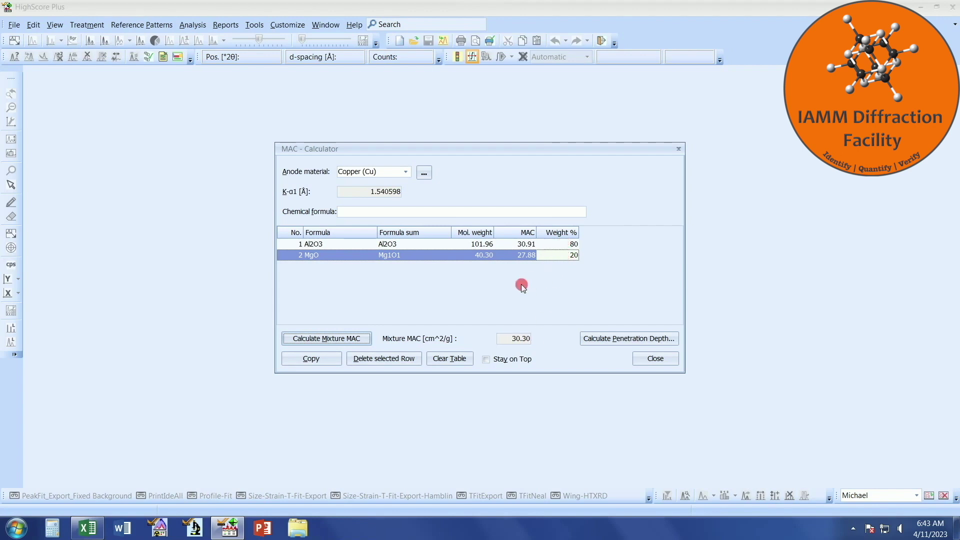
click(408, 256)
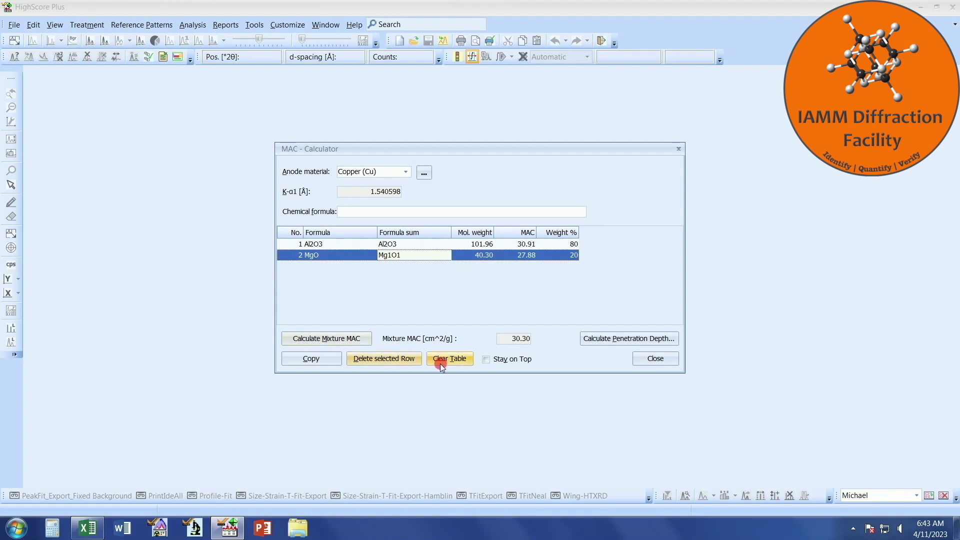
Step: Delete the MgO row and set Al2O3 to 100 weight %
click(379, 359)
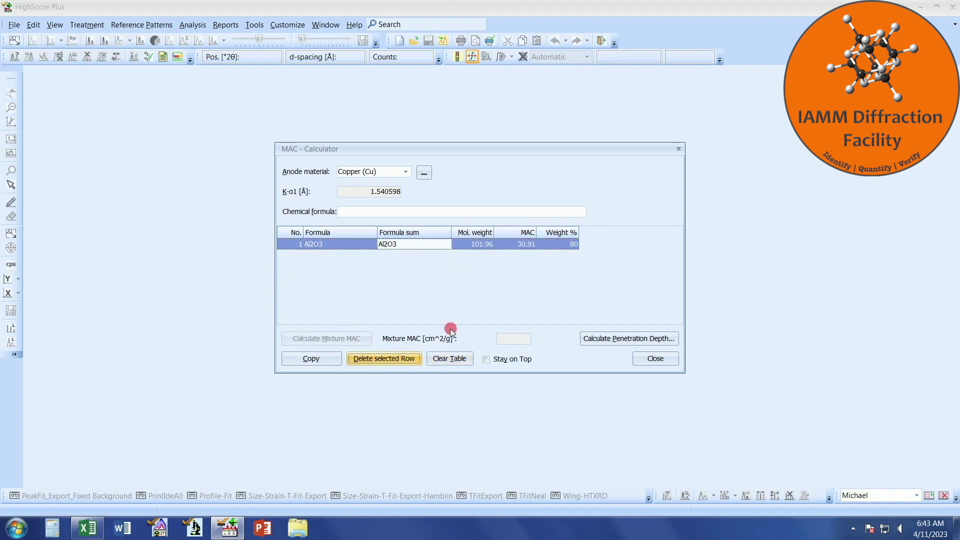
click(571, 244)
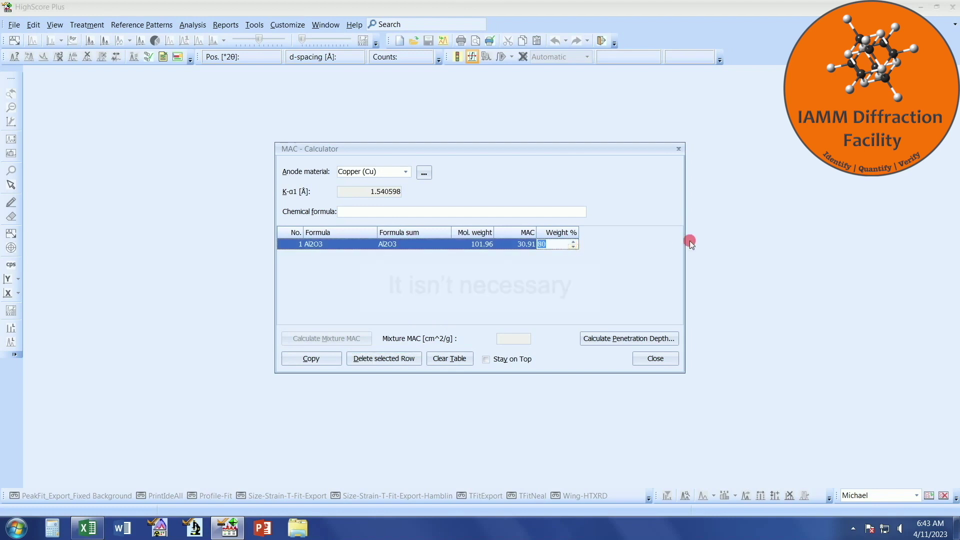
click(607, 269)
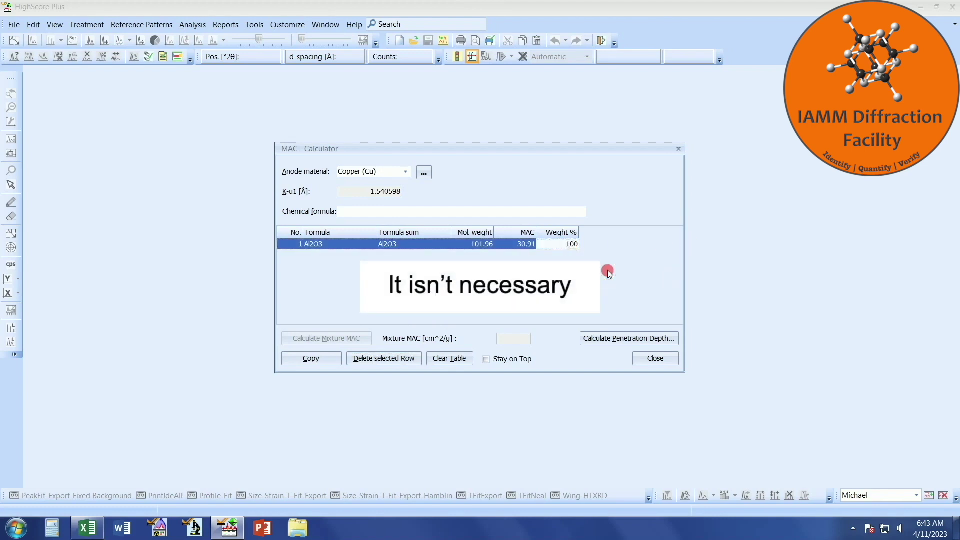
Step: Start the Al2O3 penetration depth calculation with packing 0.5 and look up its density
click(620, 339)
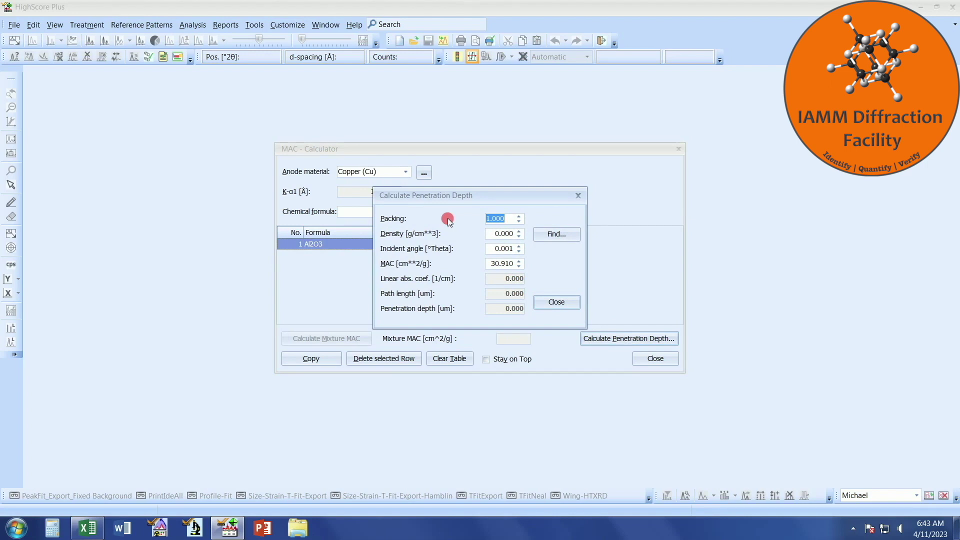
text(0.5)
click(556, 236)
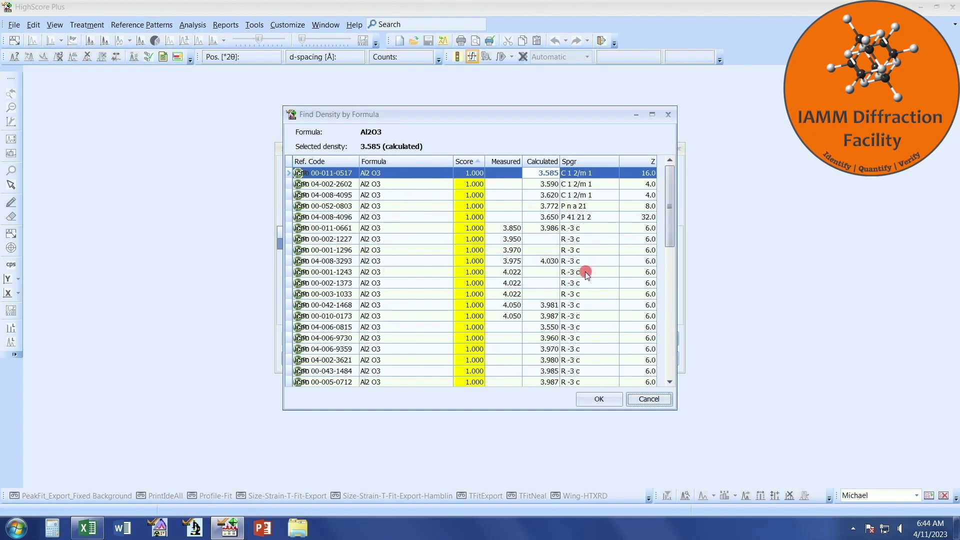
Step: Use the measured Al2O3 density of 4.050 g/cm³ from reference 00-042-1468
click(578, 306)
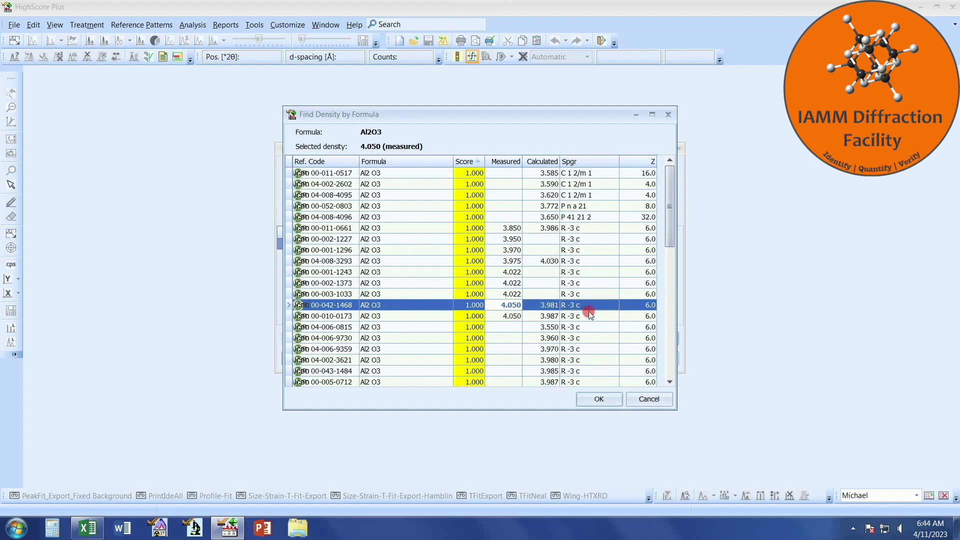
click(599, 400)
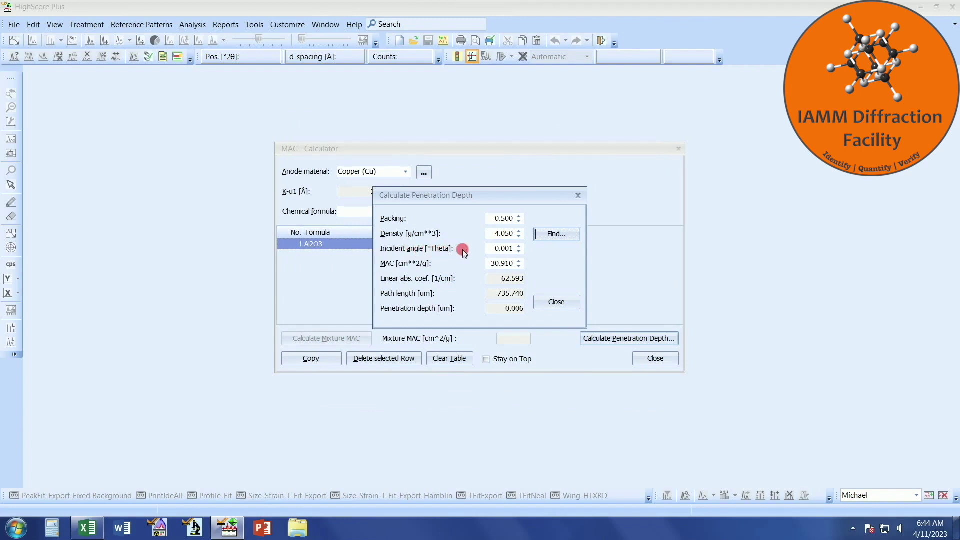
Step: Set the incident angle to 5° and check the 32.062 µm penetration depth result
click(500, 251)
drag(518, 253, 465, 252)
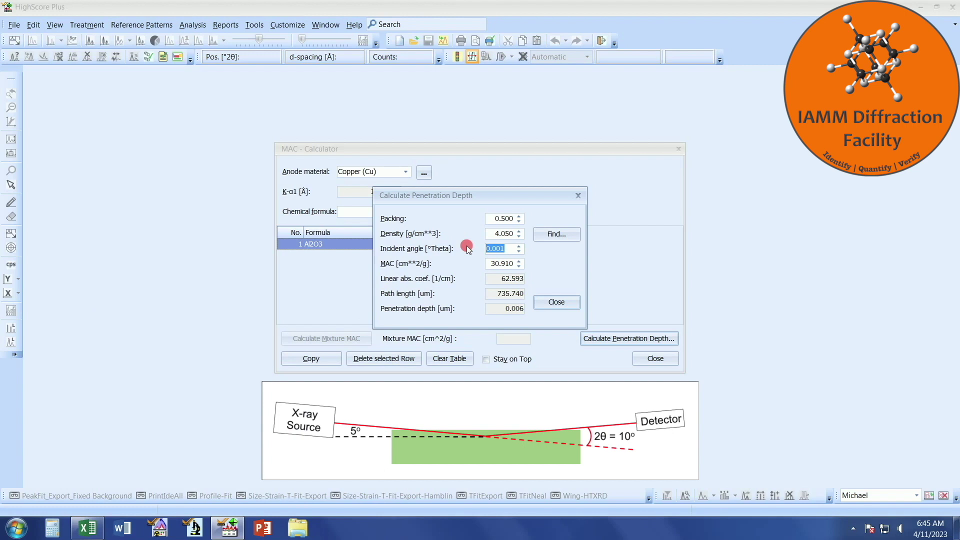
text(5)
click(492, 263)
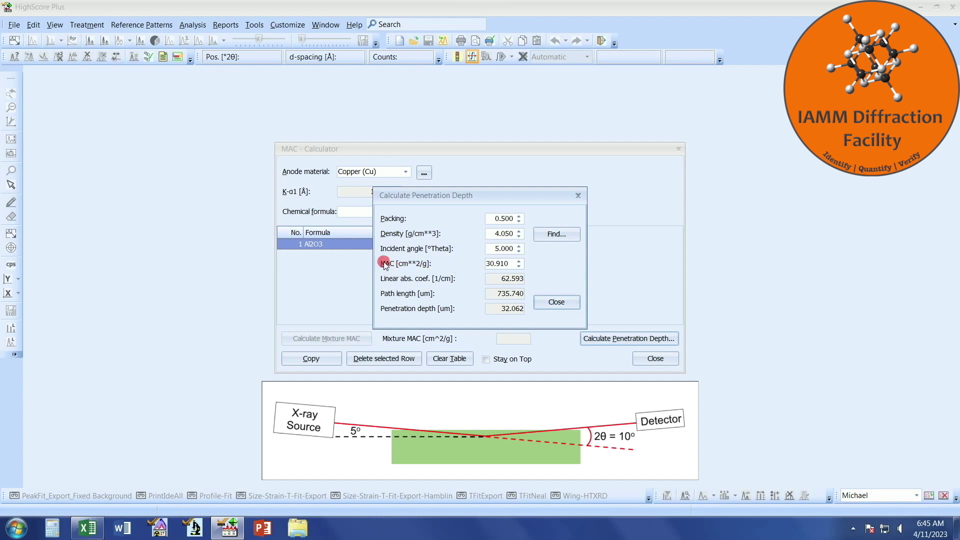
drag(433, 206, 697, 227)
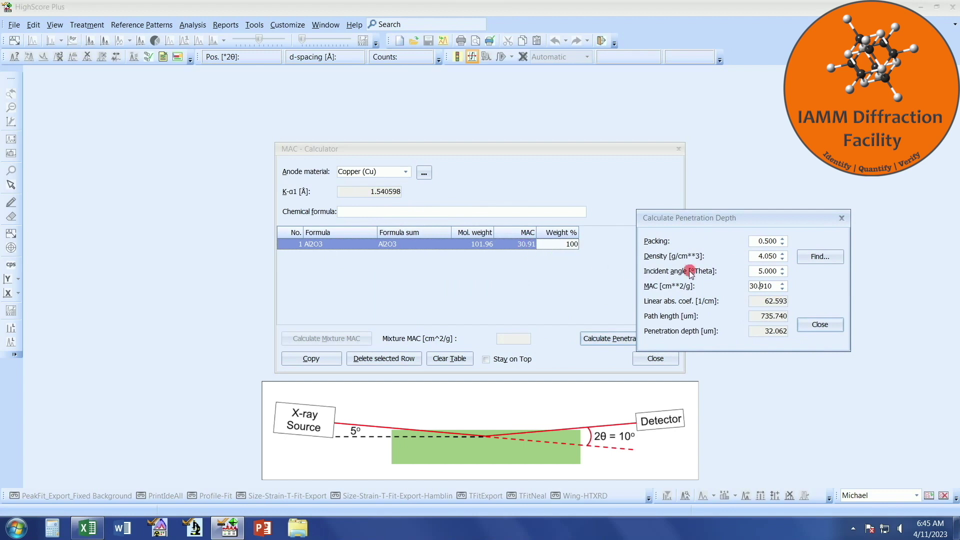
drag(758, 218, 469, 200)
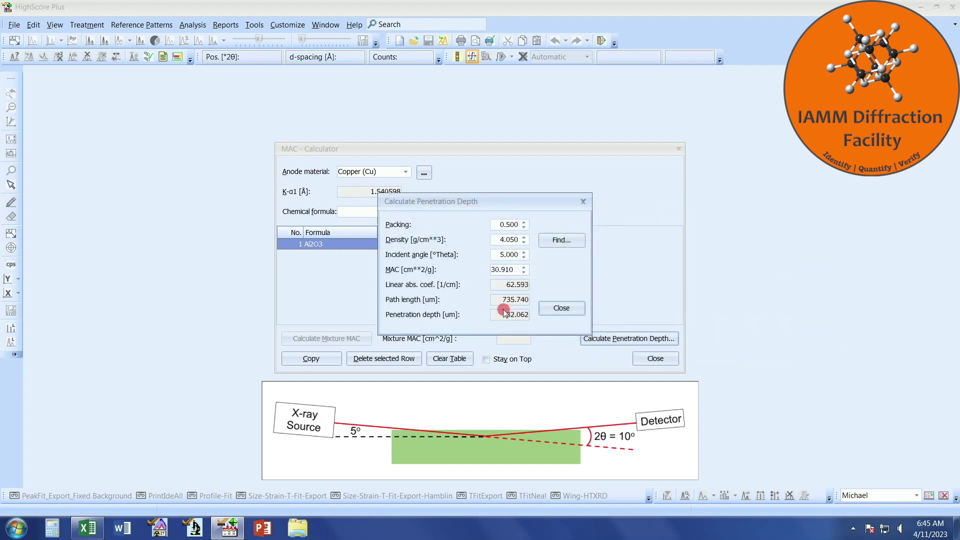
drag(501, 314, 531, 319)
double_click(529, 318)
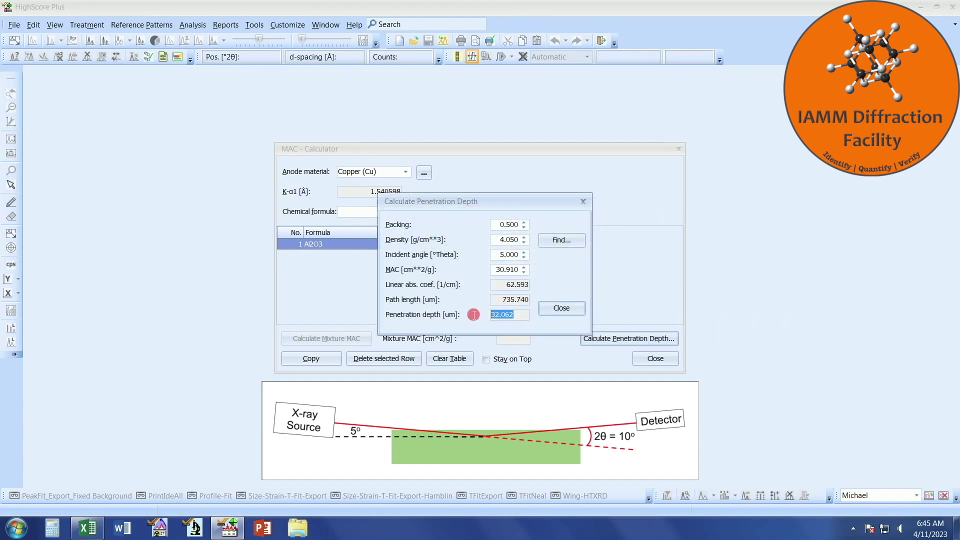
click(521, 318)
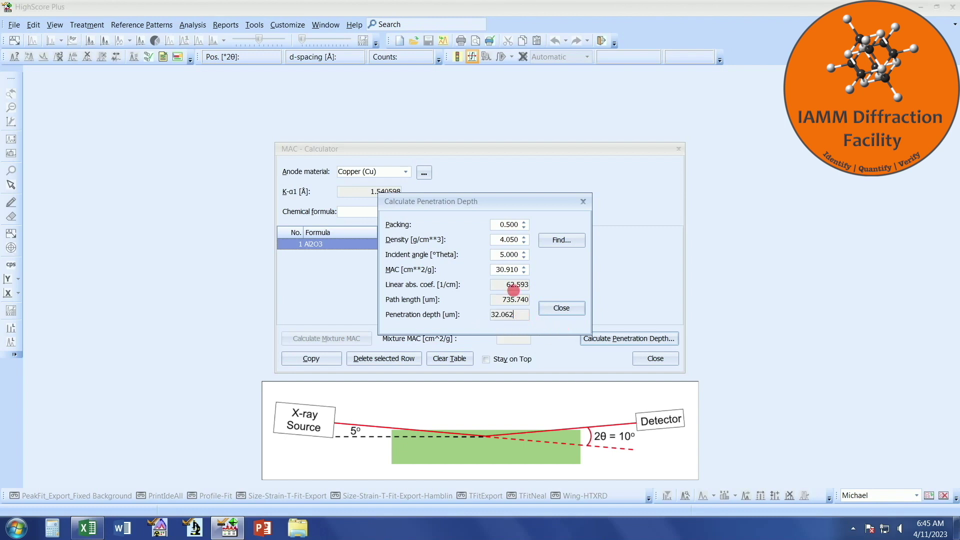
click(496, 258)
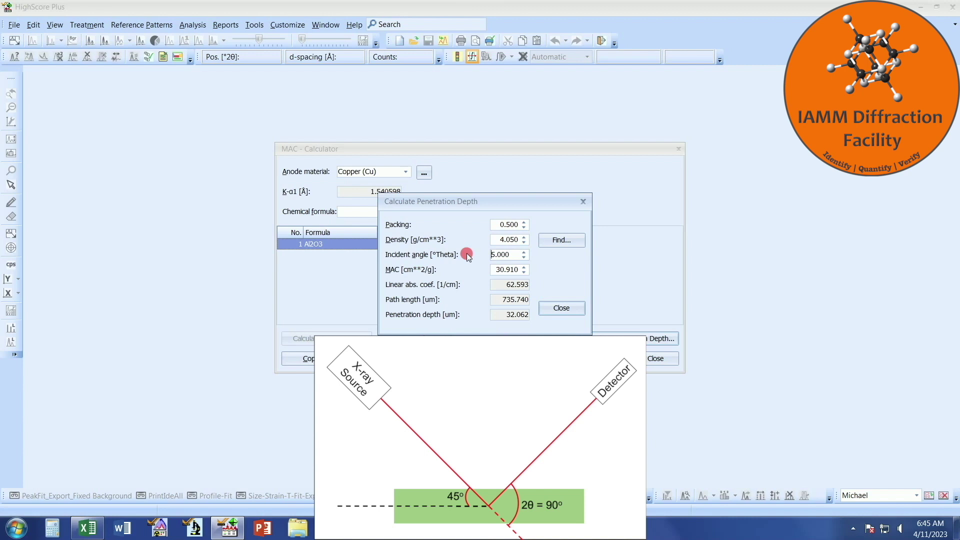
Step: Change the incident angle to 45°, giving a penetration depth of 260.123 µm
click(491, 254)
text(4)
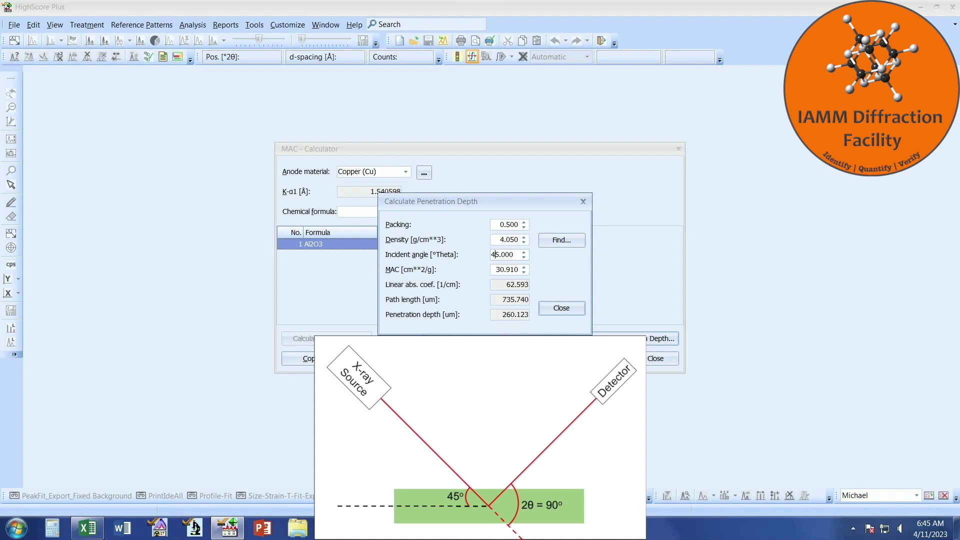